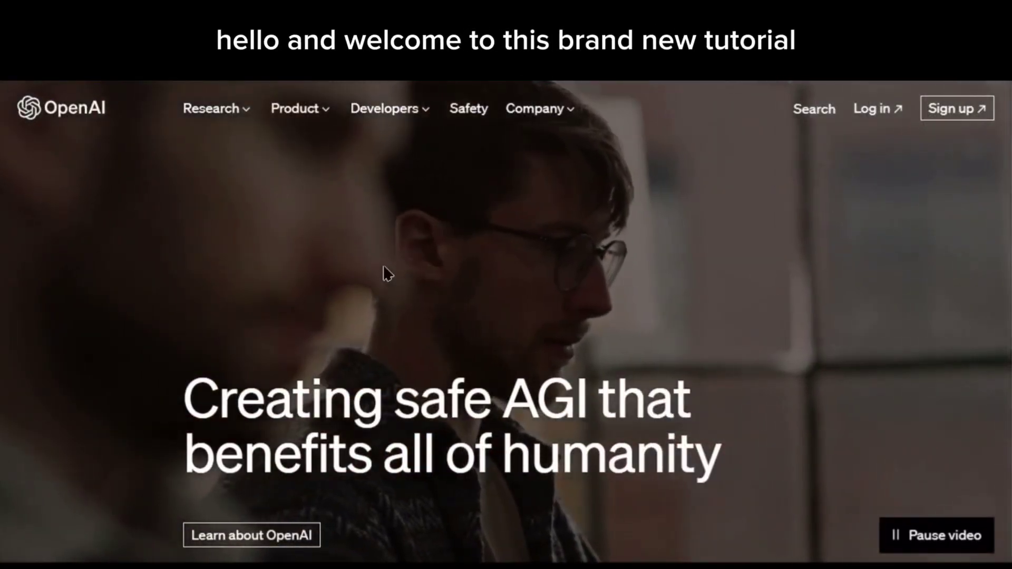
Scroll down the ChatGPT start page past Examples, Capabilities and Limitations, then back up.
{"action": "scroll", "coordinate": [384, 268], "scroll_direction": "down", "scroll_amount": 10}
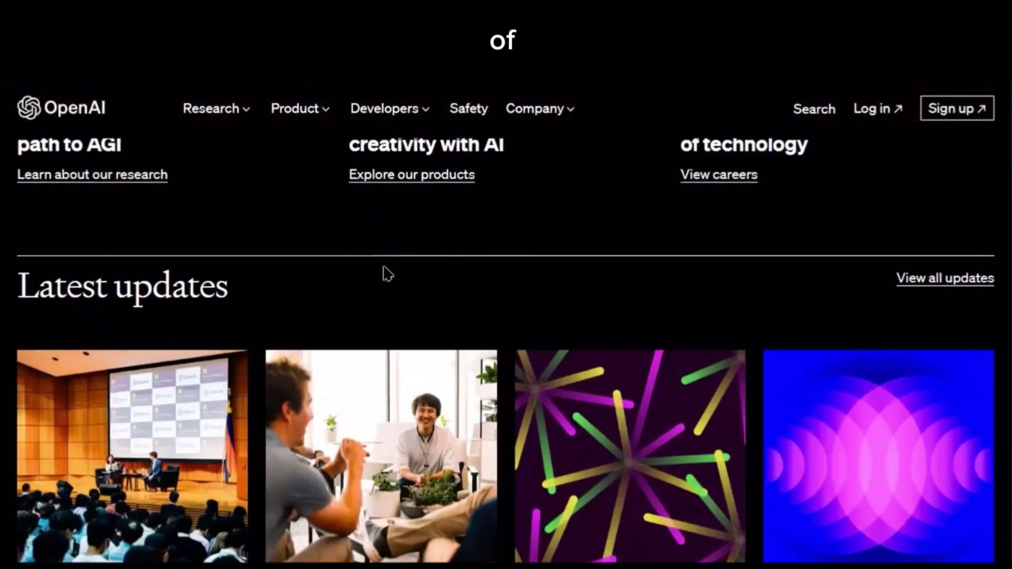
{"action": "scroll", "coordinate": [384, 268], "scroll_direction": "down", "scroll_amount": 8}
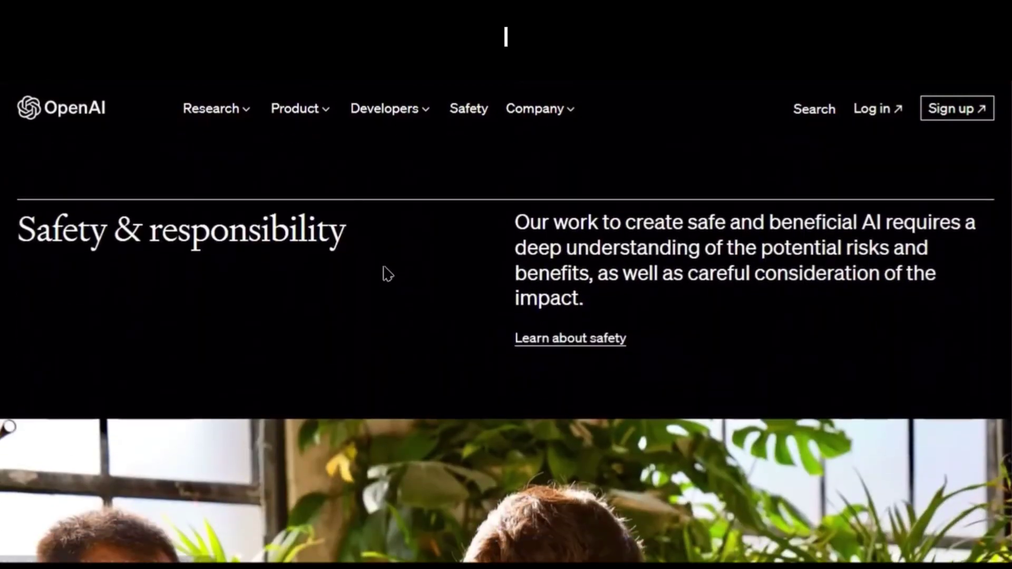
{"action": "scroll", "coordinate": [384, 267], "scroll_direction": "down", "scroll_amount": 8}
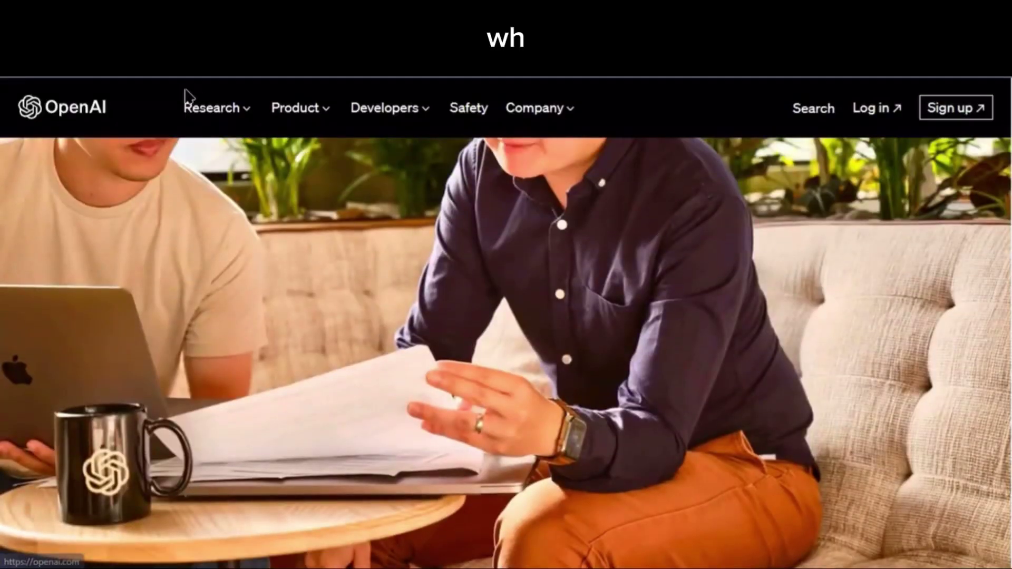
{"action": "scroll", "coordinate": [149, 126], "scroll_direction": "up", "scroll_amount": 15}
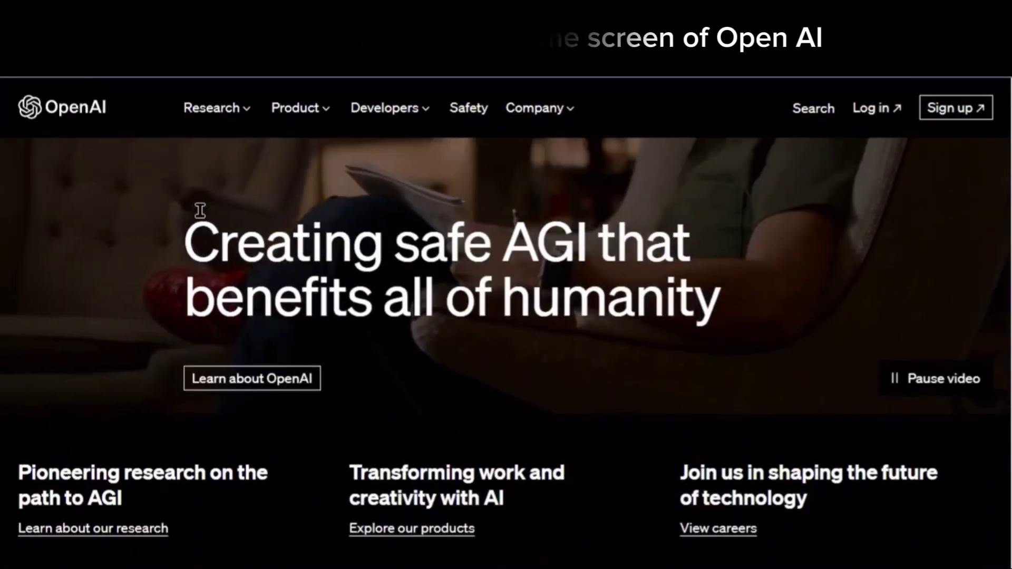
{"action": "scroll", "coordinate": [575, 247], "scroll_direction": "up", "scroll_amount": 2}
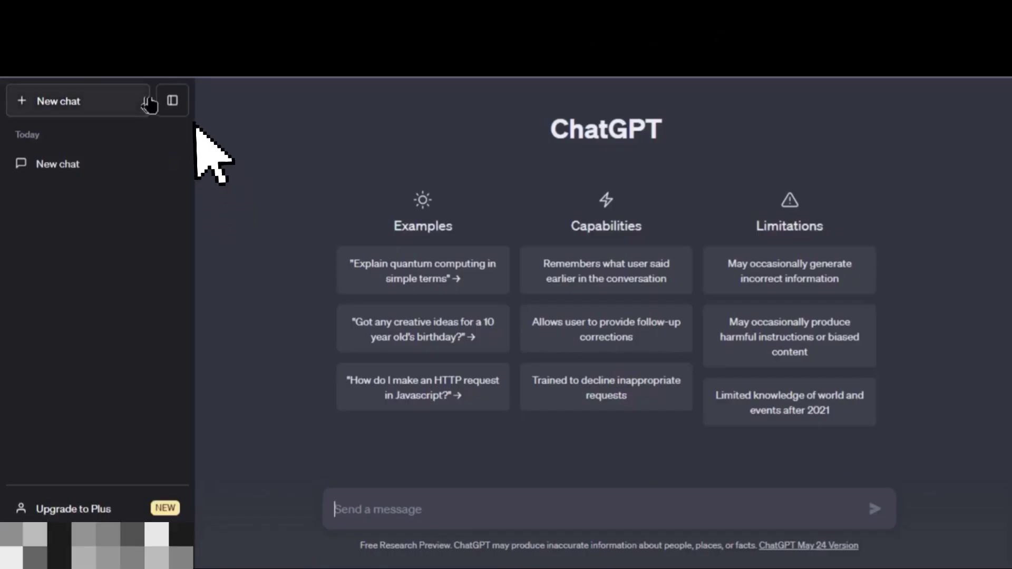
Hide the chat list sidebar and close the Free versus Plus plan comparison.
{"action": "left_click", "coordinate": [172, 101]}
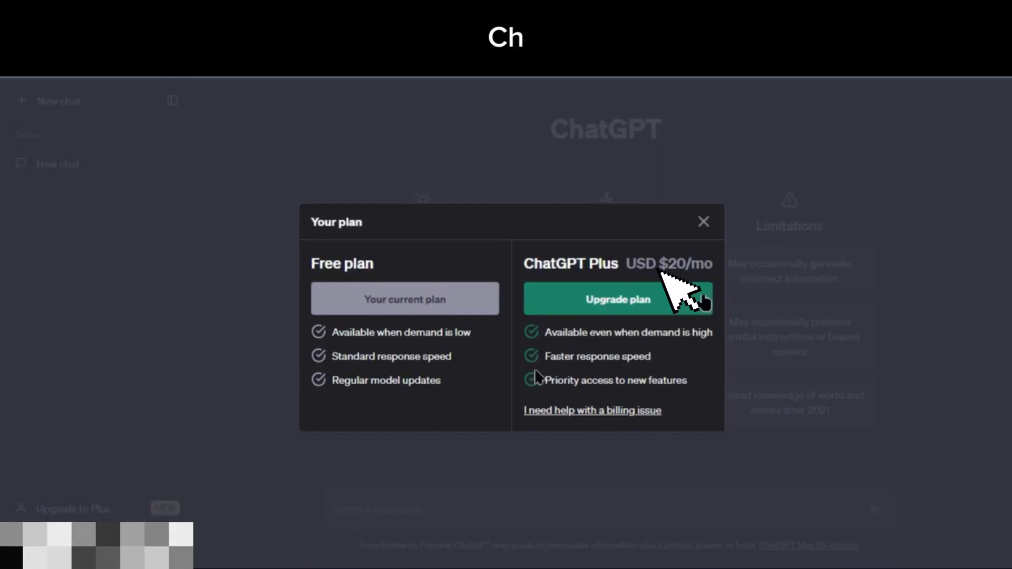
{"action": "left_click", "coordinate": [704, 222]}
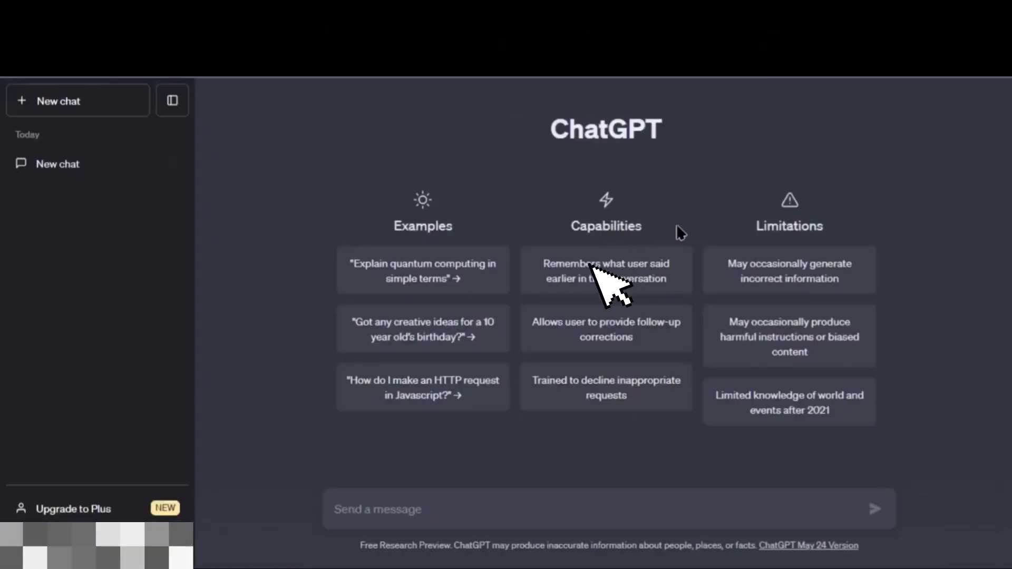
Send the example prompt for a 10-year-old's birthday ideas and stop the reply partway.
{"action": "left_click", "coordinate": [363, 343]}
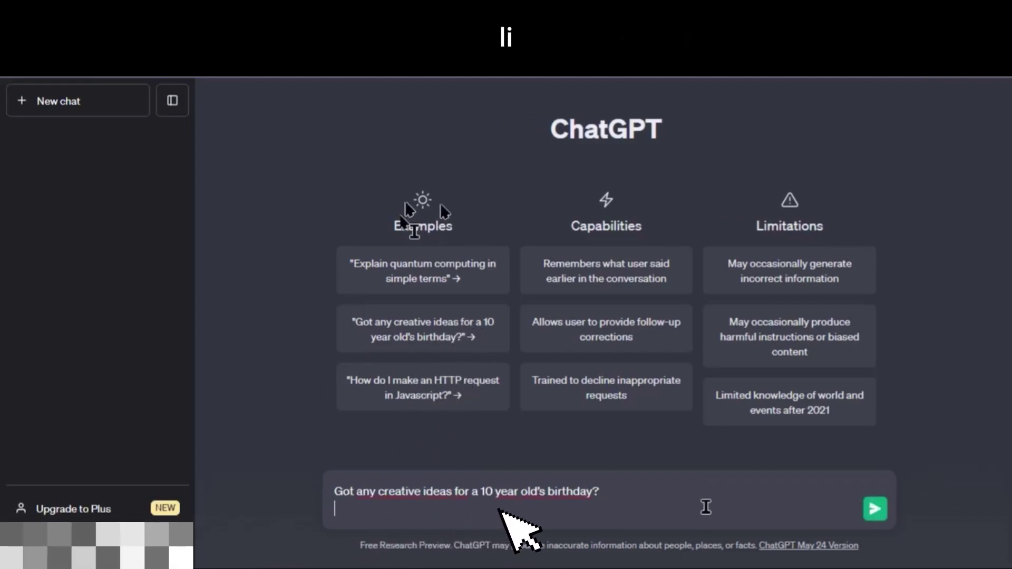
{"action": "left_click", "coordinate": [874, 510]}
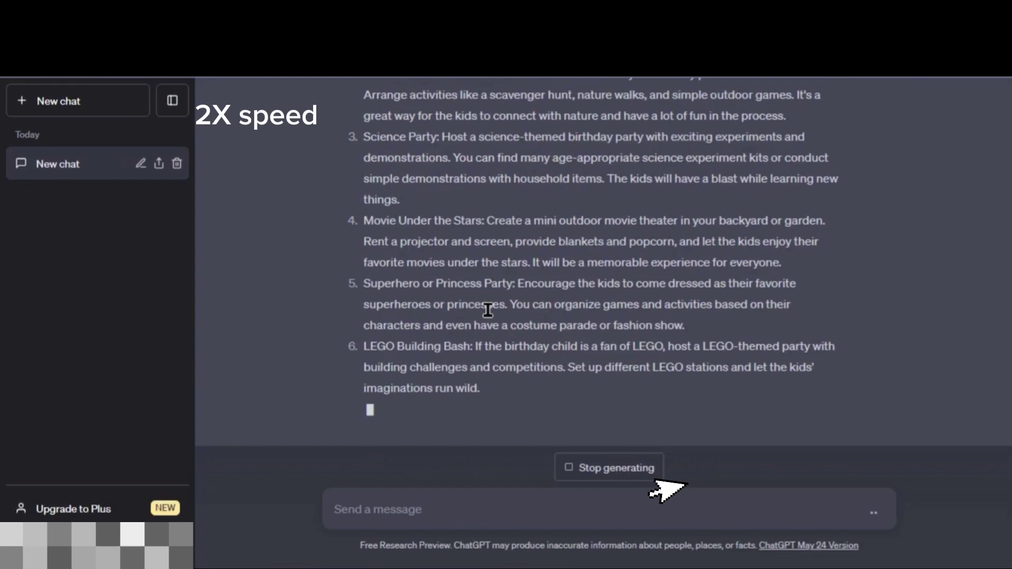
{"action": "left_click", "coordinate": [574, 464]}
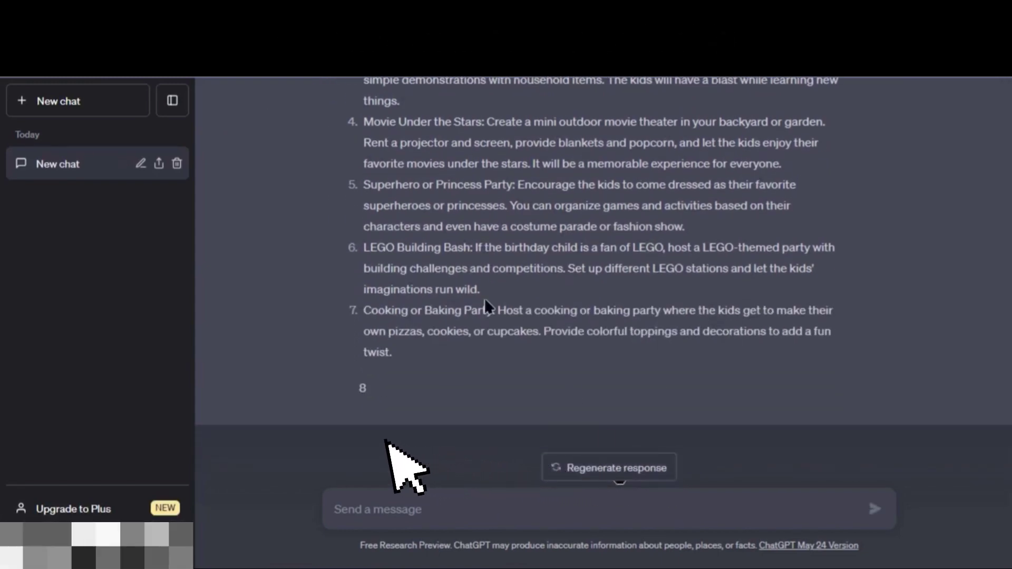
{"action": "scroll", "coordinate": [485, 298], "scroll_direction": "up", "scroll_amount": 6}
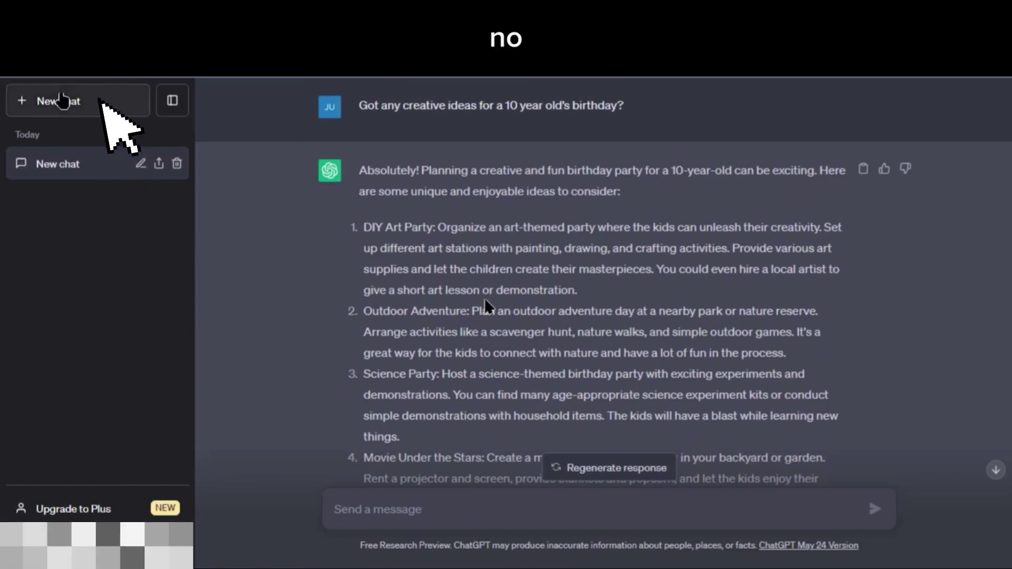
In a new chat, ask for C# code for a playable character.
{"action": "left_click", "coordinate": [61, 101]}
{"action": "type", "text": "can you write"}
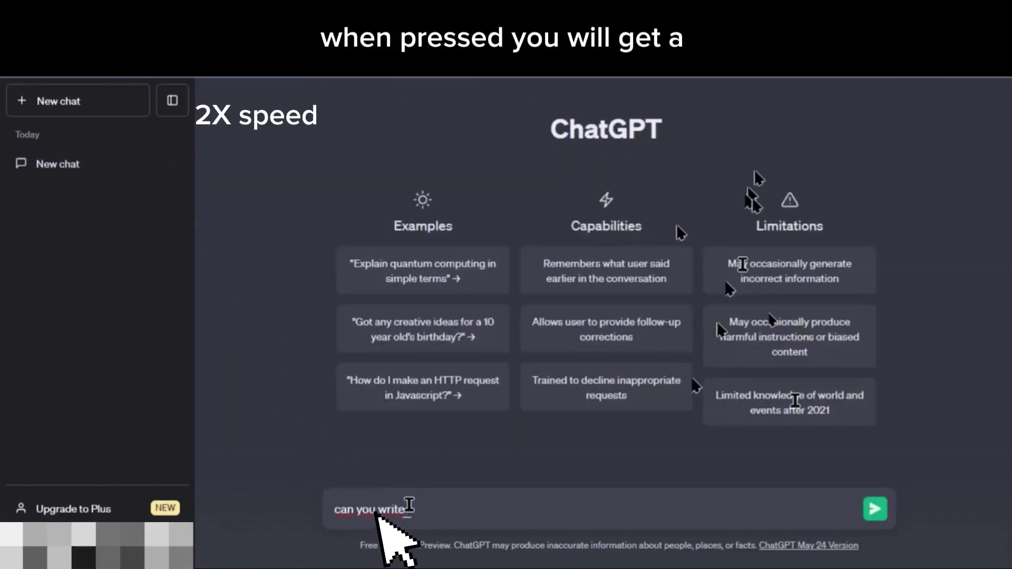
{"action": "type", "text": " an"}
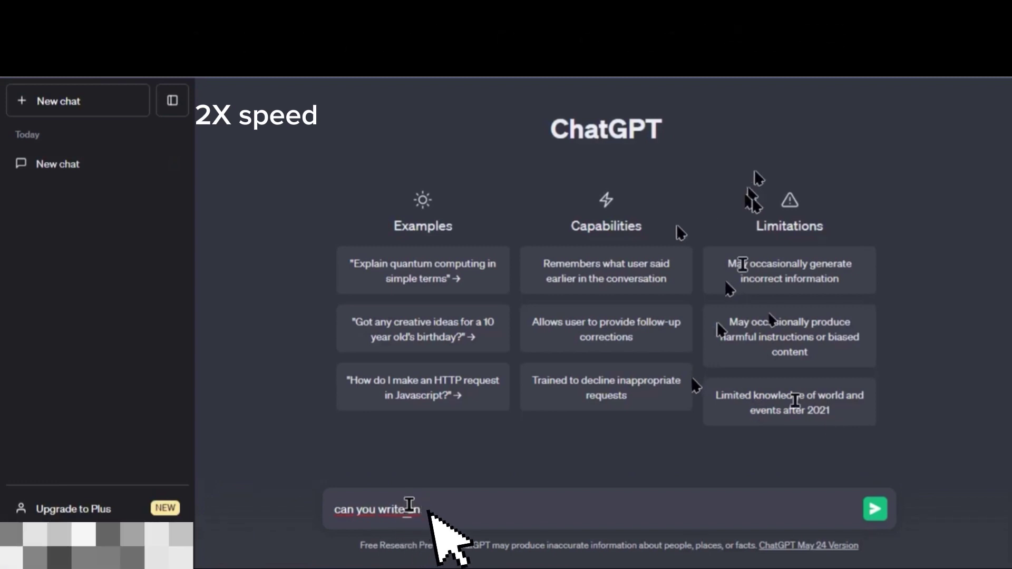
{"action": "type", "text": " C# code "}
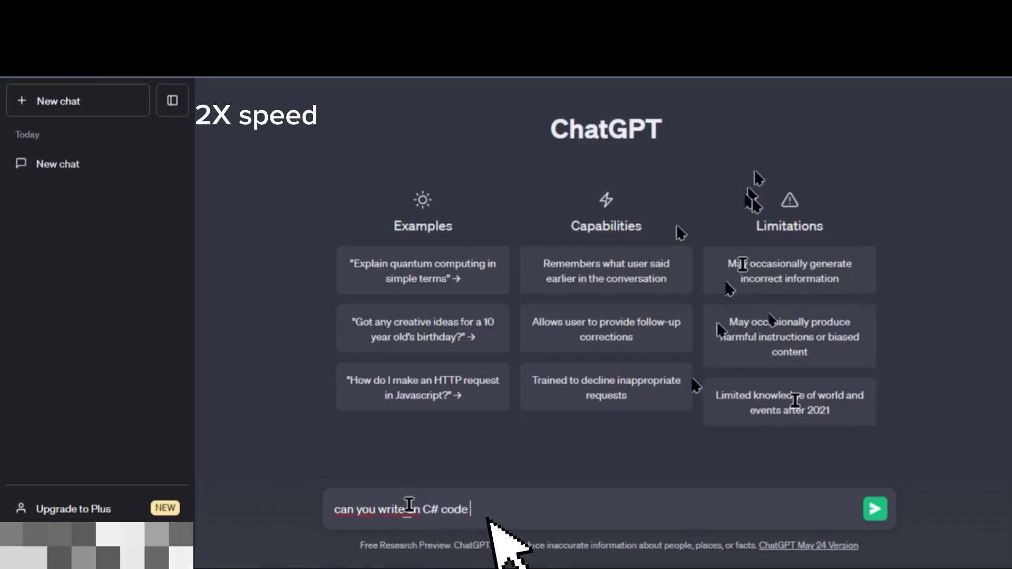
{"action": "type", "text": "for an playa"}
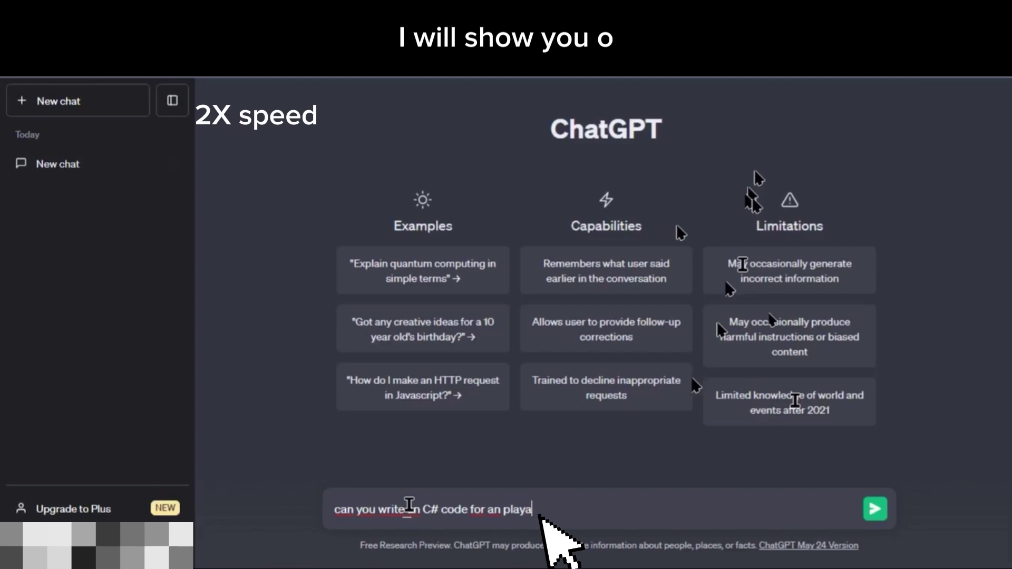
{"action": "type", "text": "ble character"}
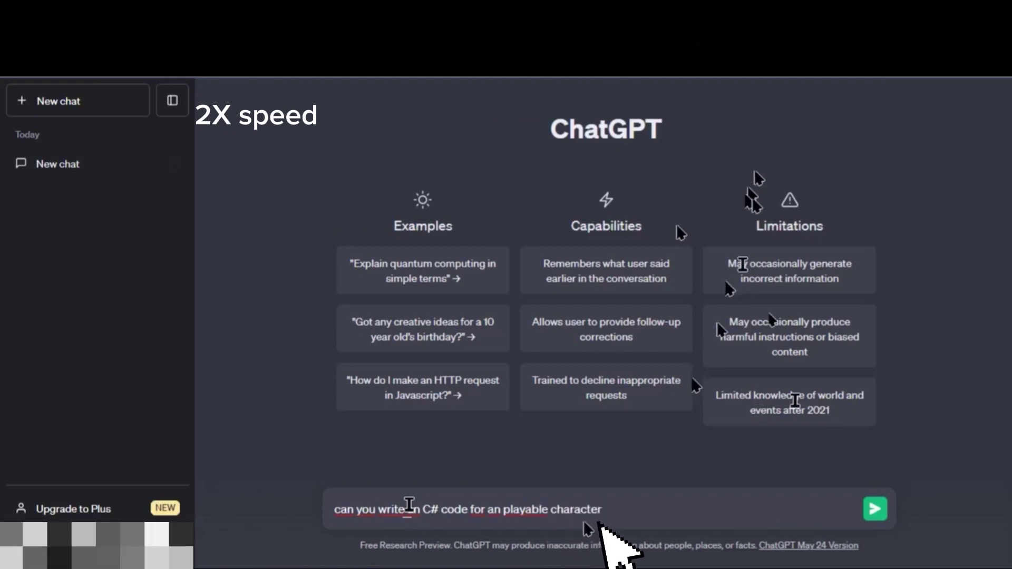
{"action": "key", "text": "Return"}
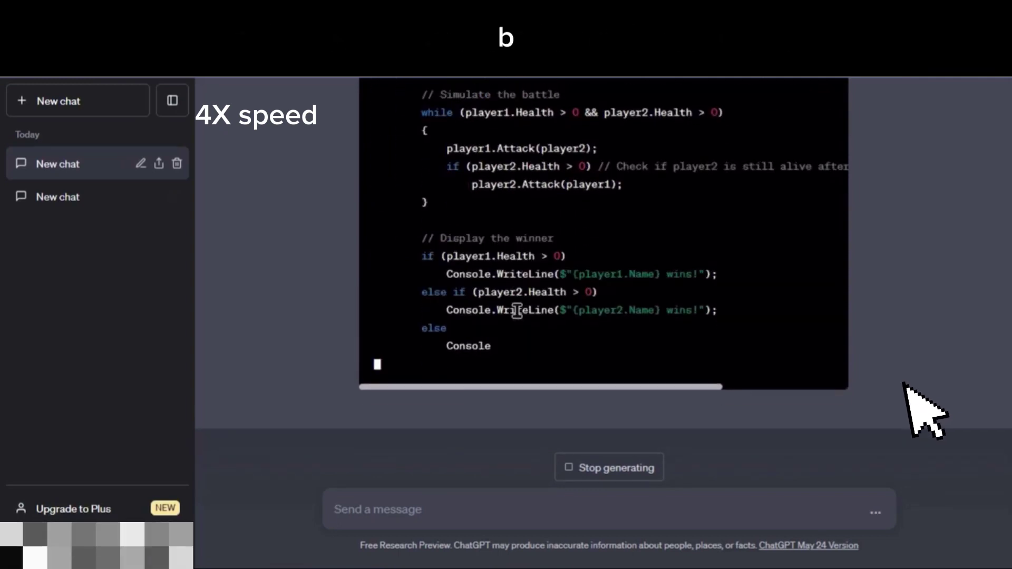
Copy the generated C# playable character code.
{"action": "scroll", "coordinate": [662, 339], "scroll_direction": "up", "scroll_amount": 20}
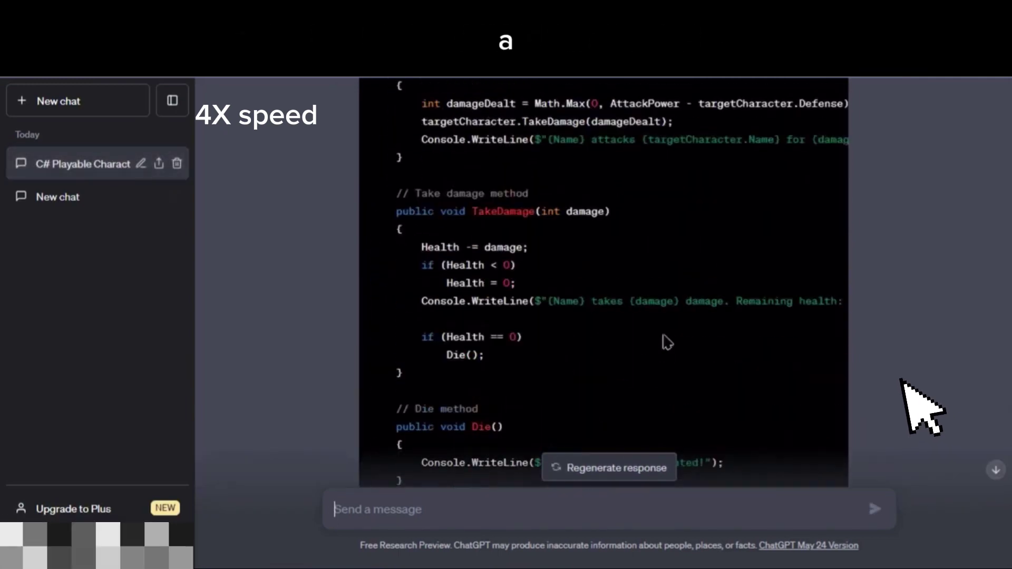
{"action": "scroll", "coordinate": [477, 230], "scroll_direction": "down", "scroll_amount": 2}
{"action": "scroll", "coordinate": [477, 230], "scroll_direction": "up", "scroll_amount": 2}
{"action": "left_click", "coordinate": [807, 249]}
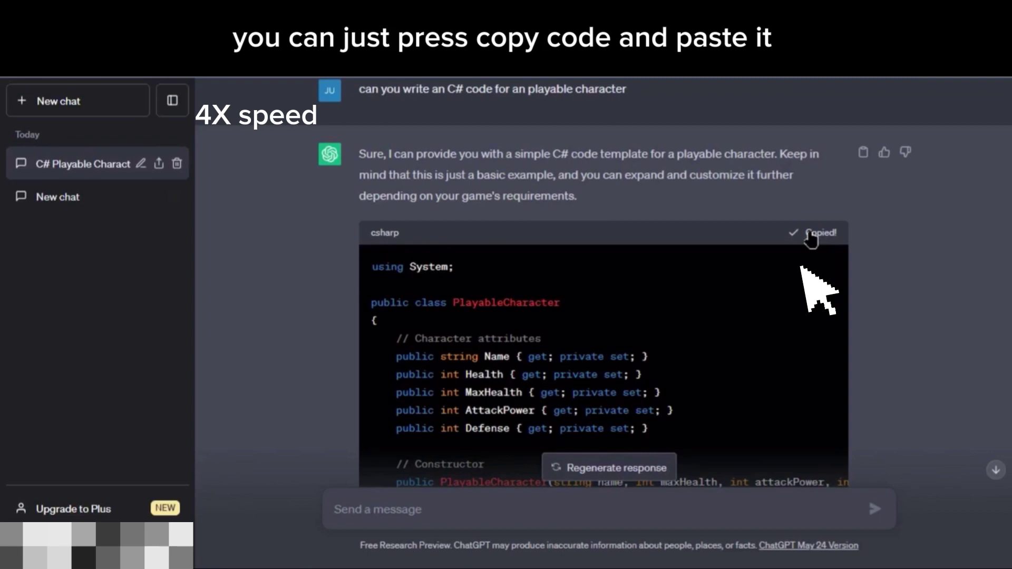
{"action": "scroll", "coordinate": [346, 210], "scroll_direction": "down", "scroll_amount": 15}
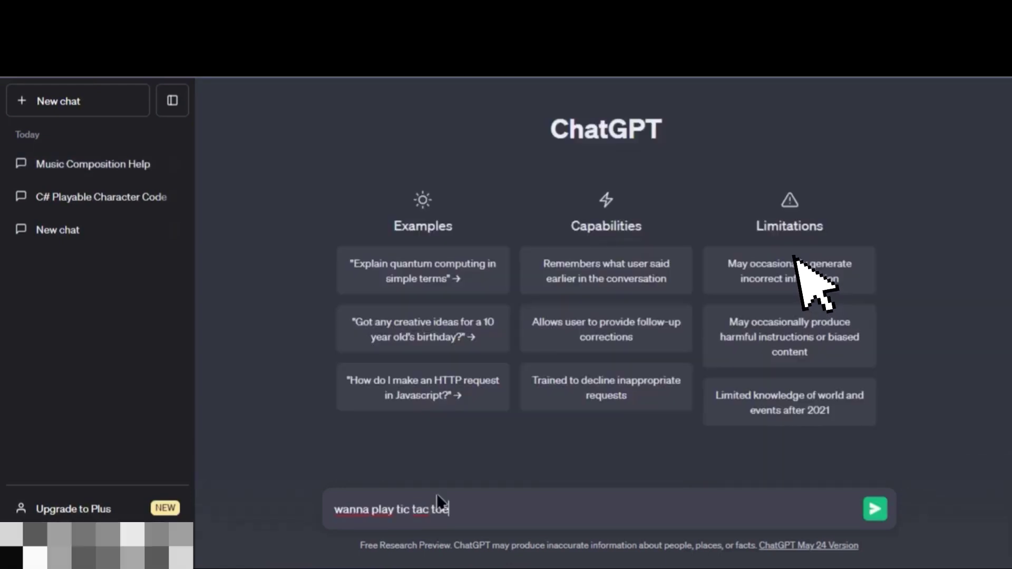
Send 'wanna play tic tac toe' to start the game.
{"action": "key", "text": "Return"}
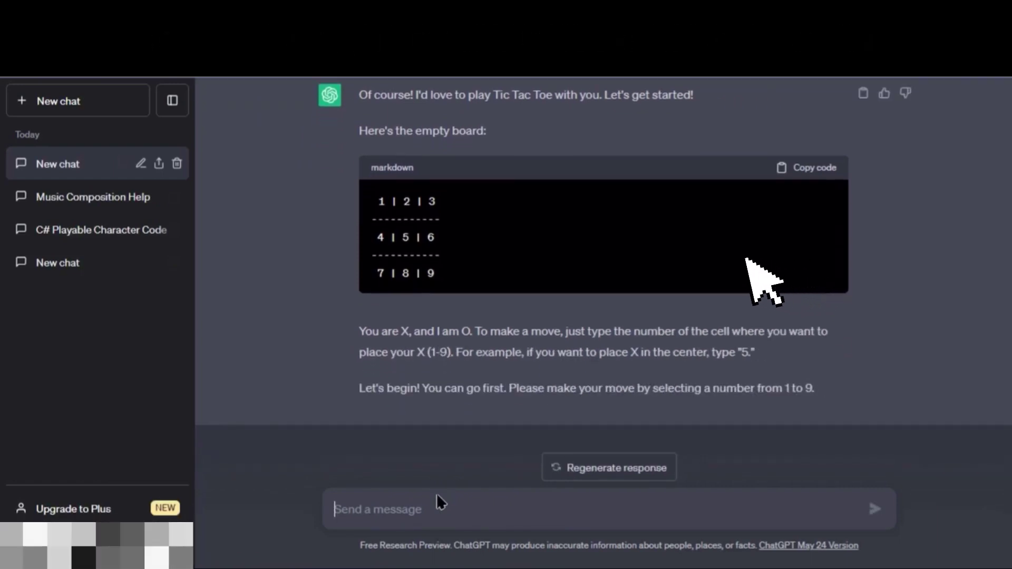
Play X in cell 5, then in cell 7, getting ChatGPT's move after each.
{"action": "type", "text": "5"}
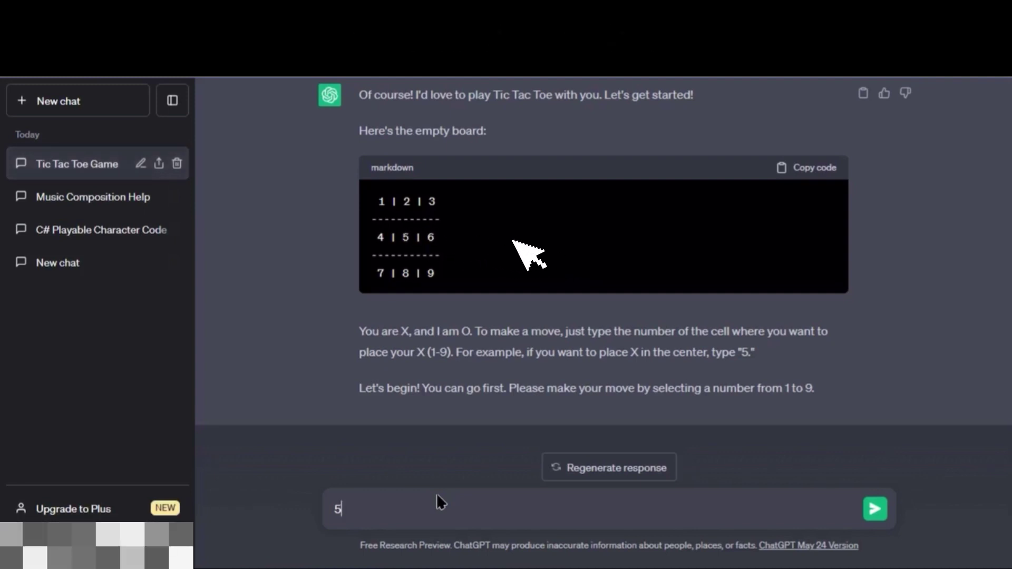
{"action": "key", "text": "Return"}
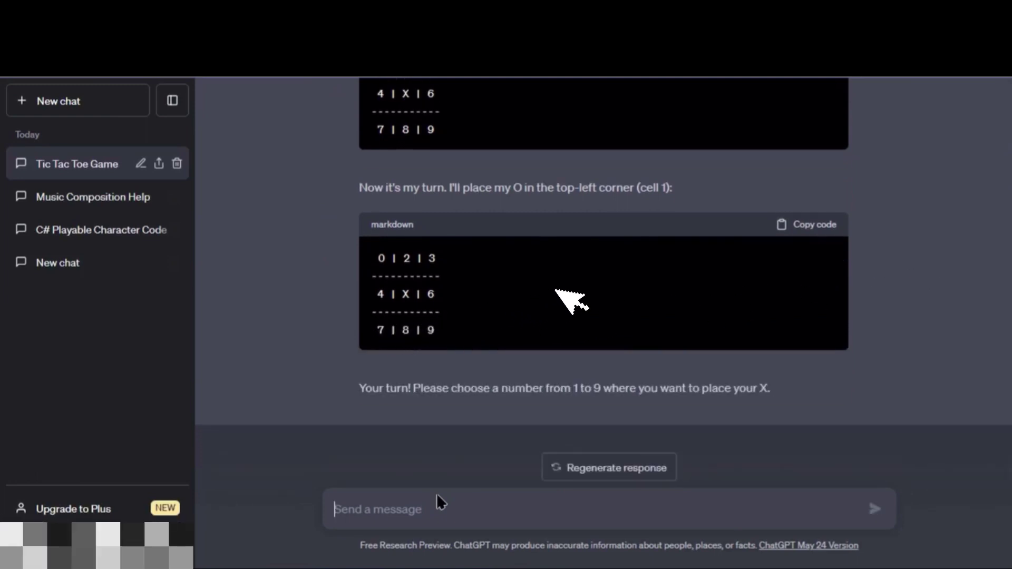
{"action": "type", "text": "7"}
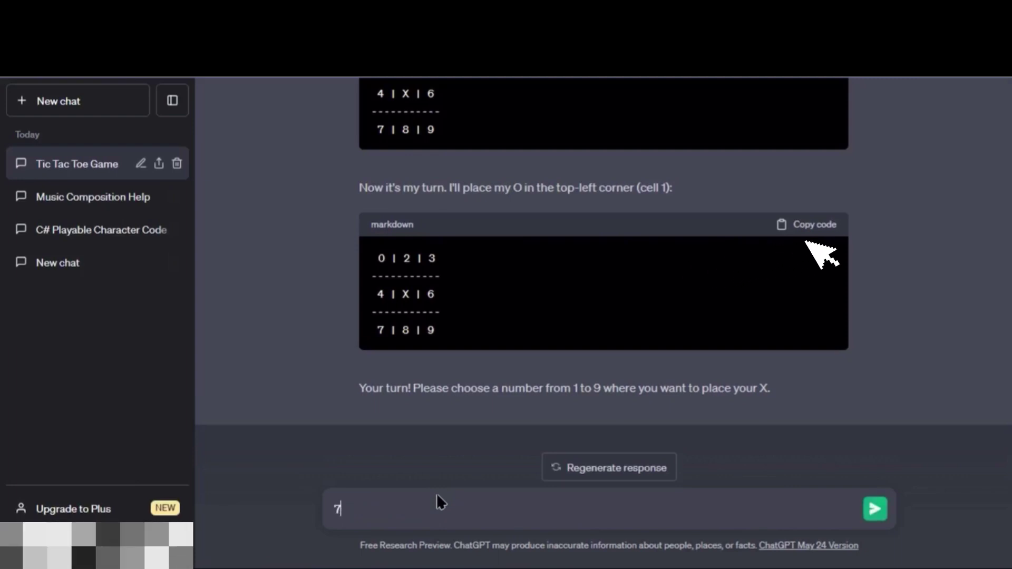
{"action": "key", "text": "Return"}
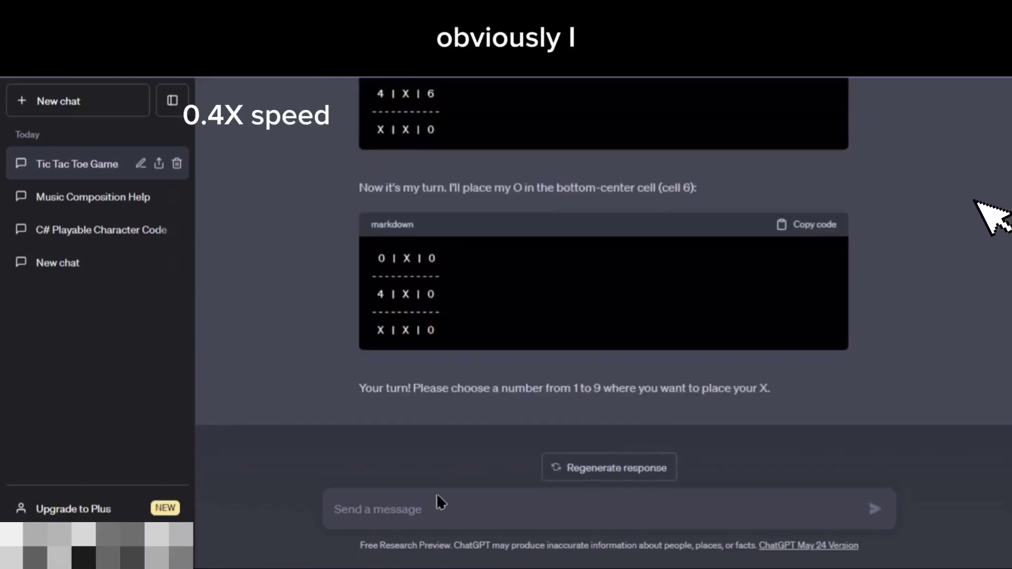
Ask a new chat to draw a circle, then begin a documentary prompt in another chat.
{"action": "left_click", "coordinate": [90, 106]}
{"action": "type", "text": "ca you draw a sircle"}
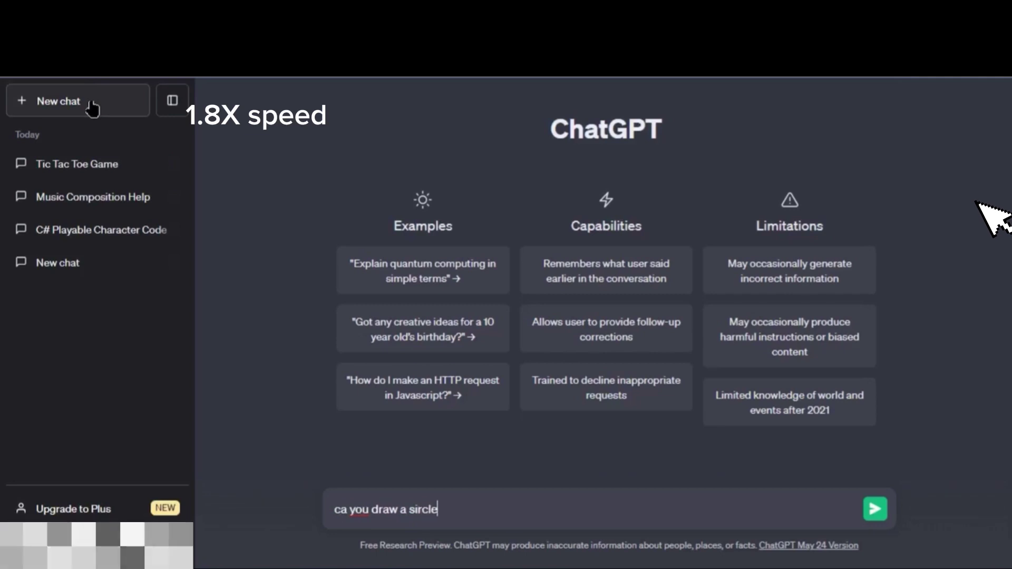
{"action": "key", "text": "Return"}
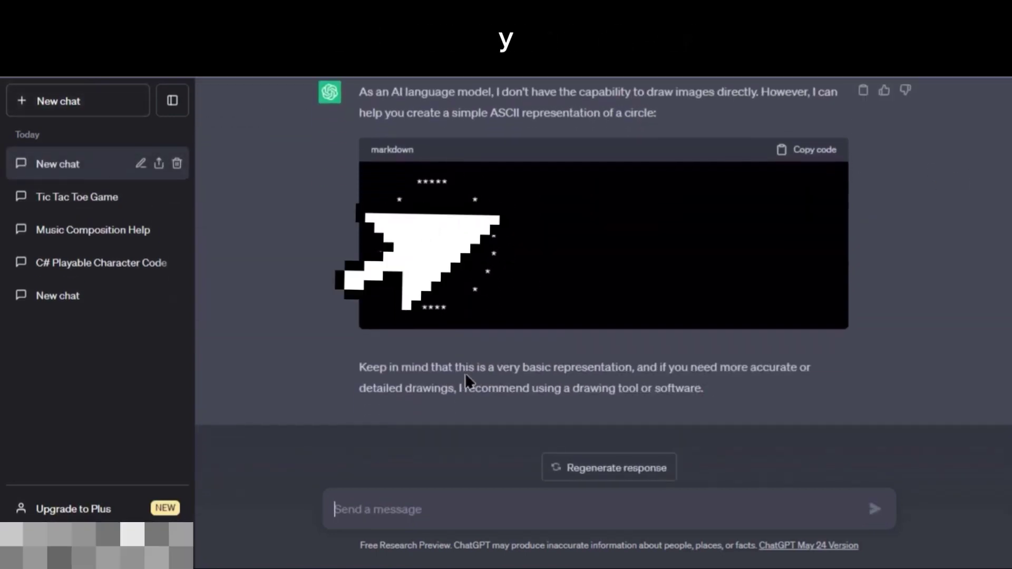
{"action": "left_click", "coordinate": [67, 102]}
{"action": "type", "text": "m"}
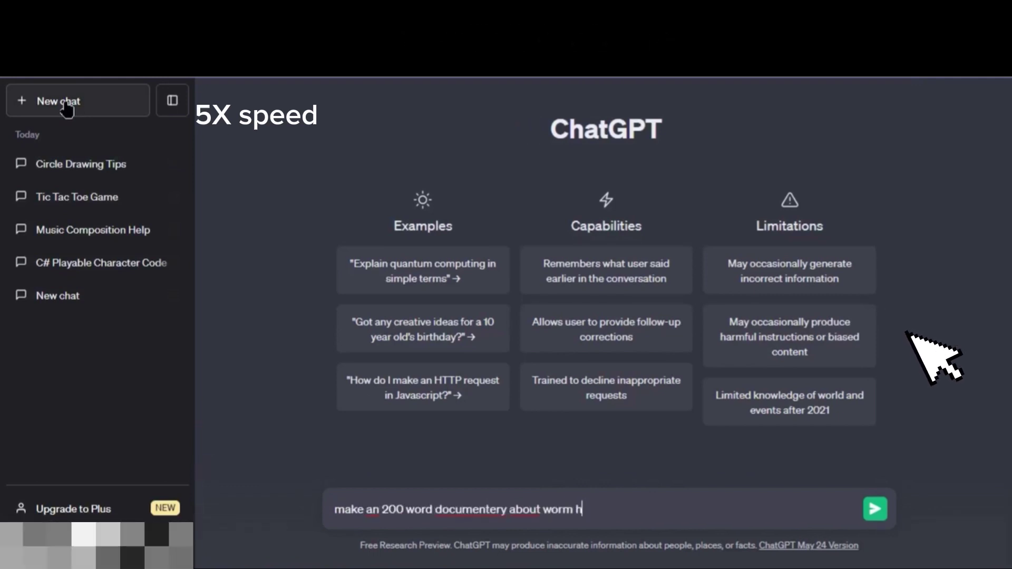
{"action": "type", "text": " year old kid"}
Send the 200-word wormhole documentary request for a 6-year-old, then open a fresh chat.
{"action": "key", "text": "Return"}
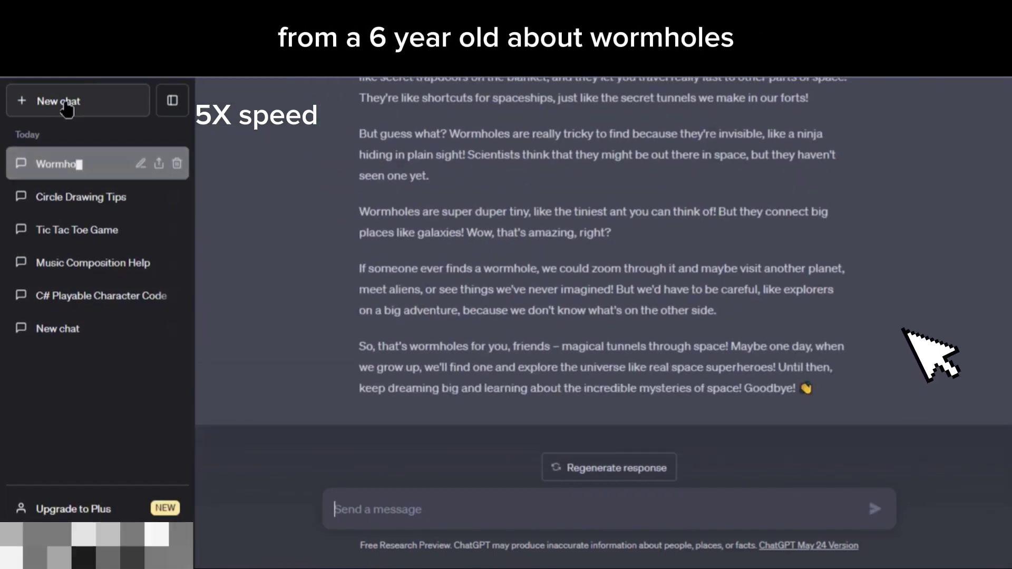
{"action": "left_click", "coordinate": [72, 100]}
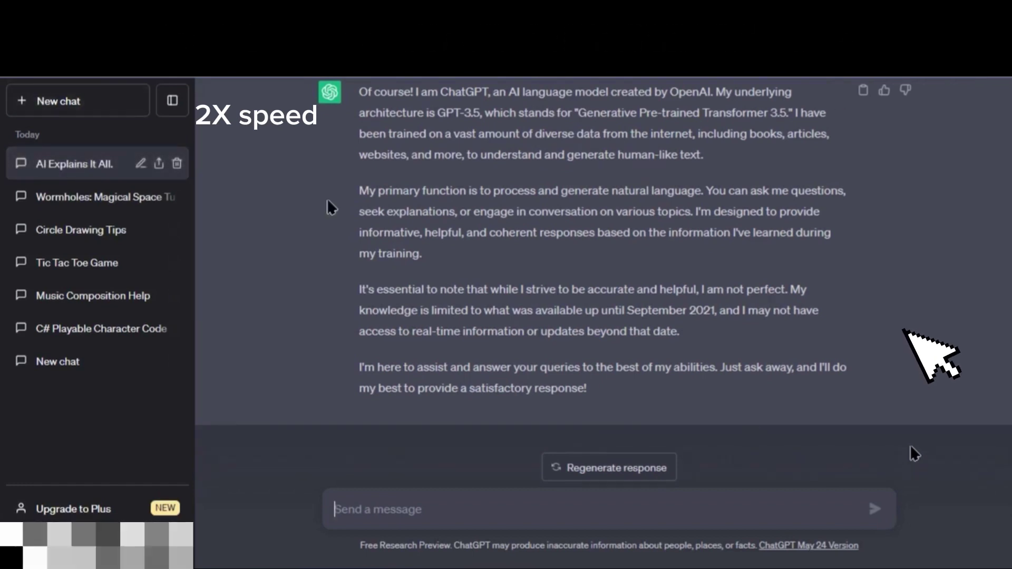
Start a new chat to ask 'what is the coolest thing you can do'.
{"action": "left_click", "coordinate": [45, 101]}
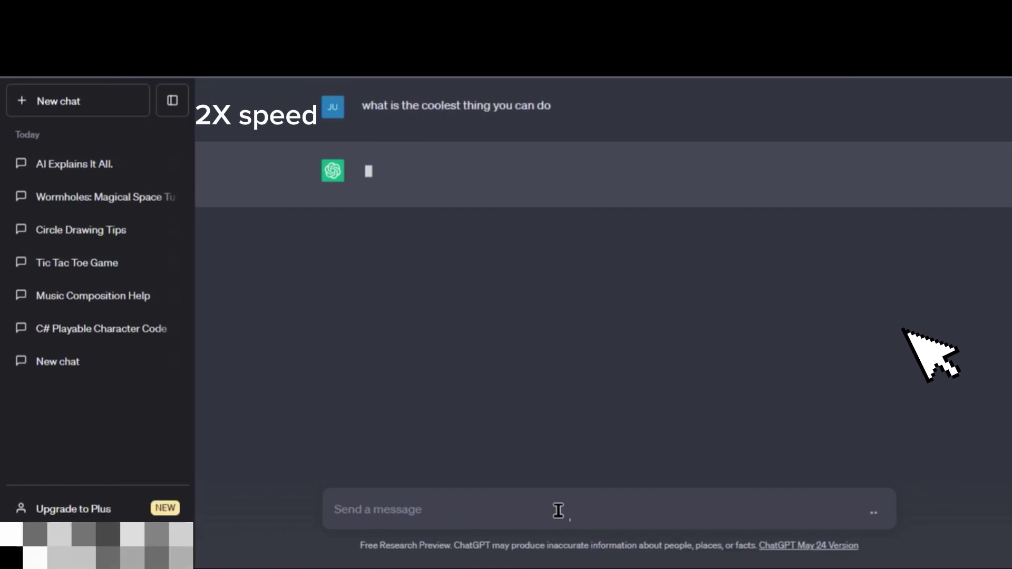